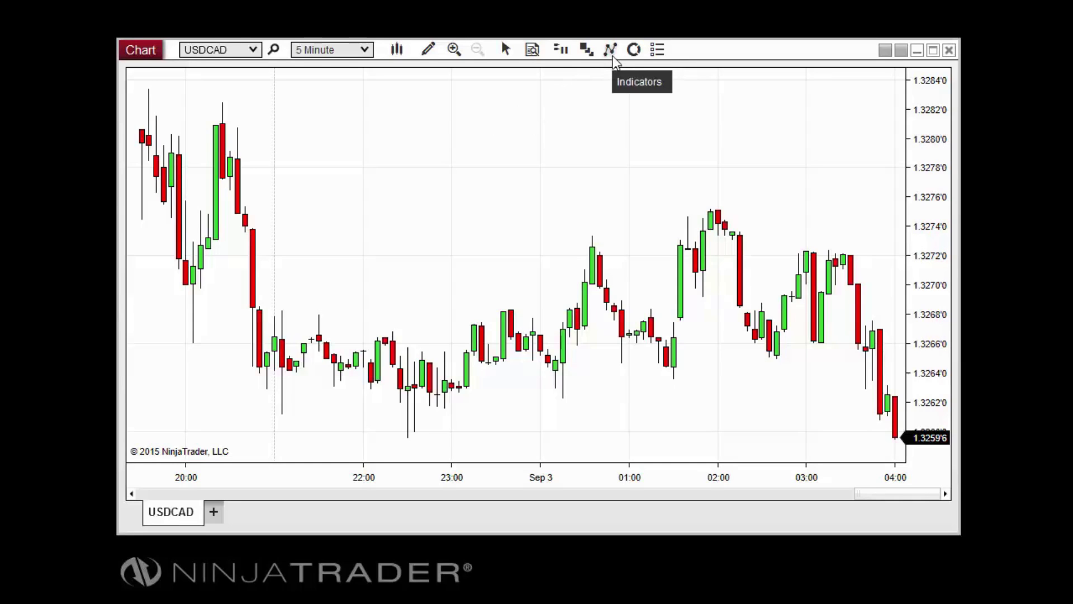
# Open the Indicators window from the USDCAD chart's right-click menu
pyautogui.rightClick(552, 78)
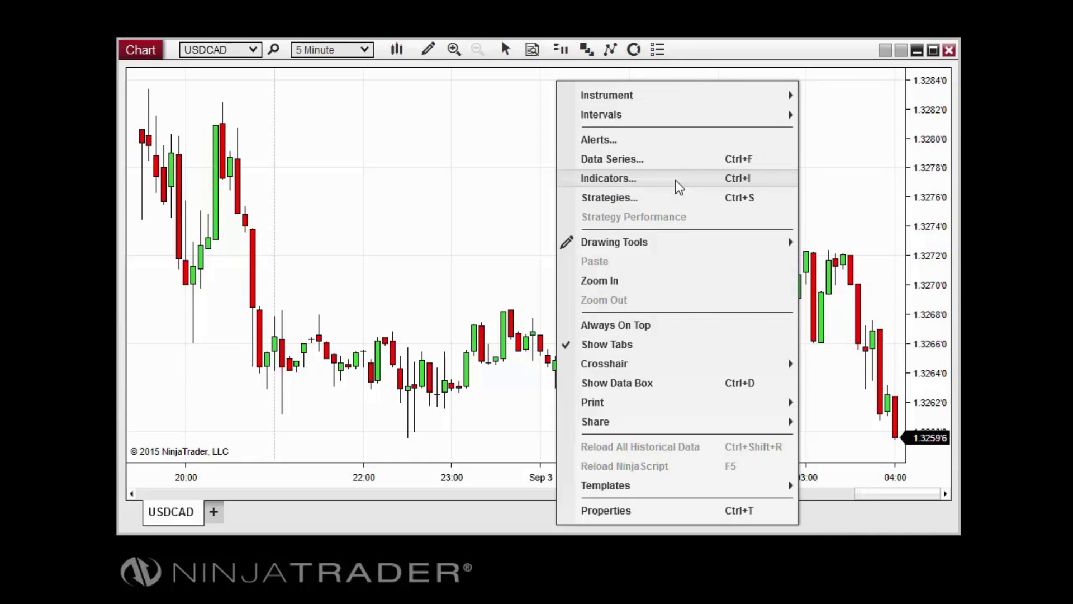
pyautogui.click(759, 180)
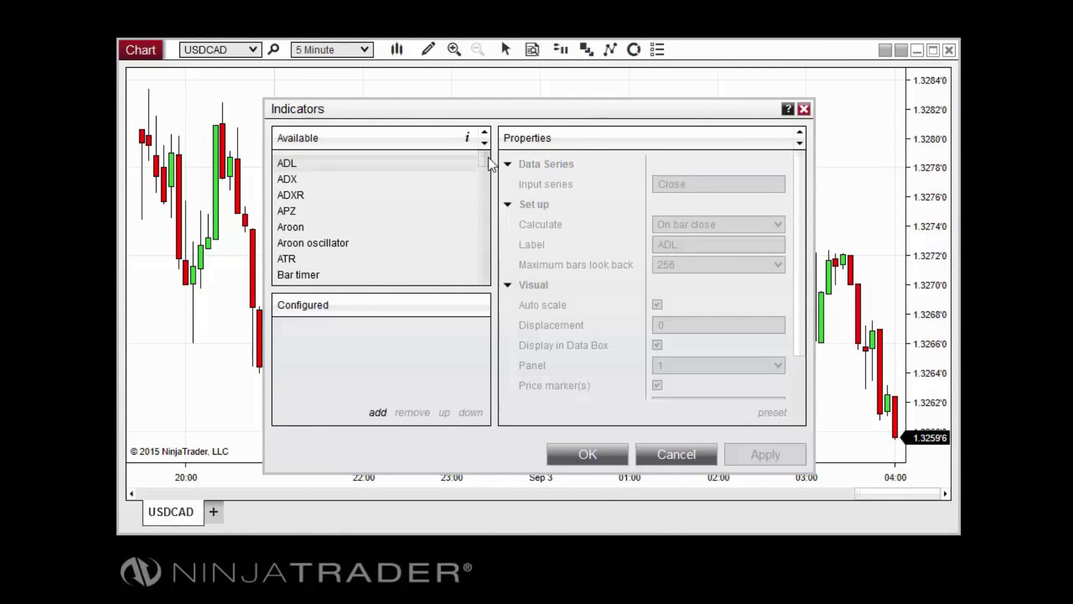
# Add MACD (12, 26, 9) from the Available list and briefly view its description
pyautogui.moveTo(490, 163); pyautogui.dragTo(484, 206)
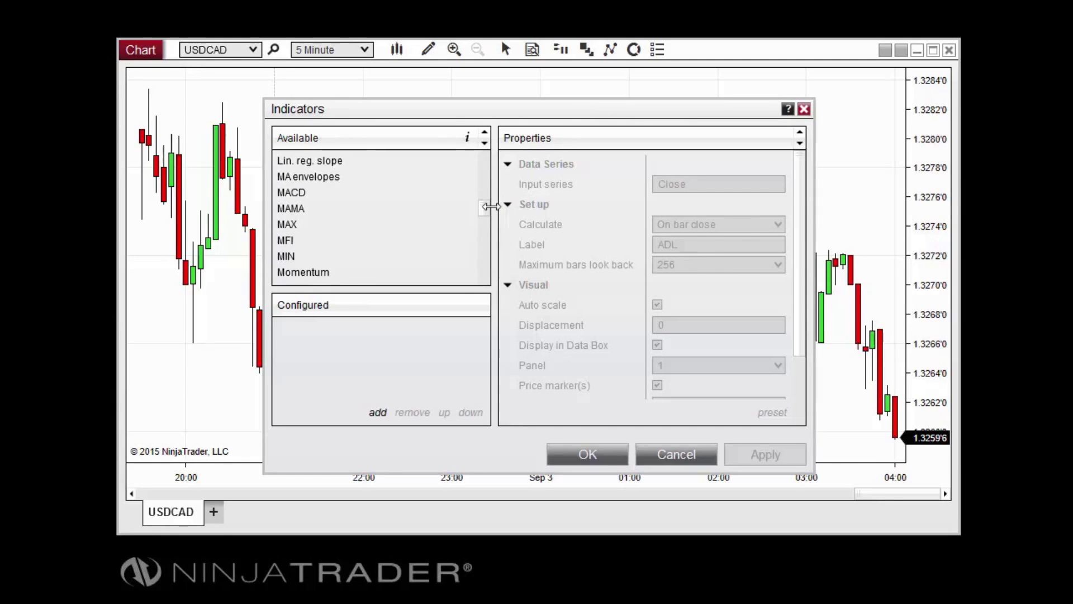
pyautogui.click(300, 196)
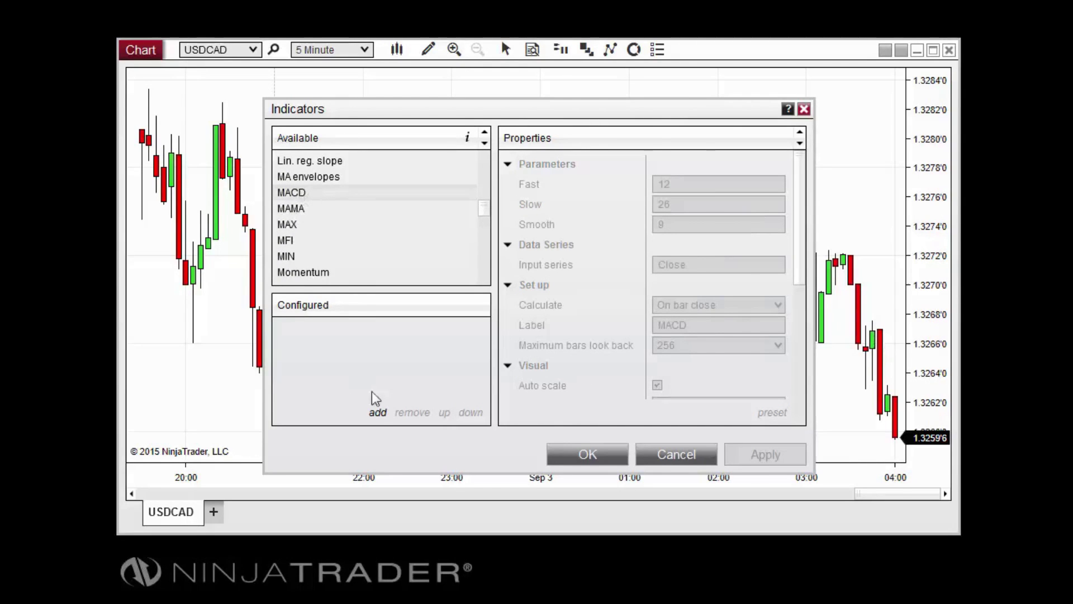
pyautogui.click(377, 412)
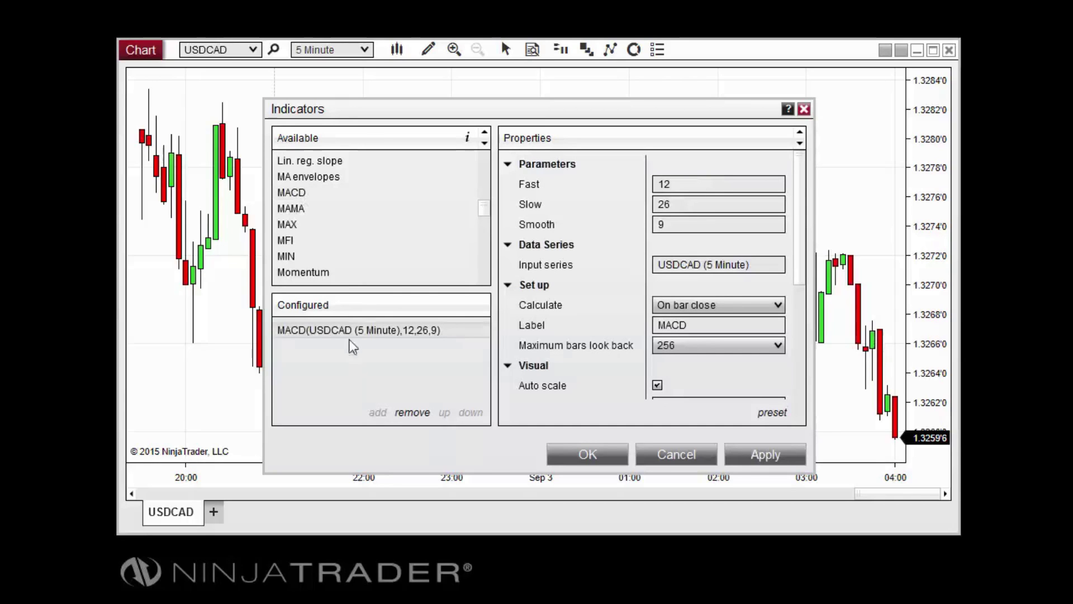
pyautogui.click(308, 193)
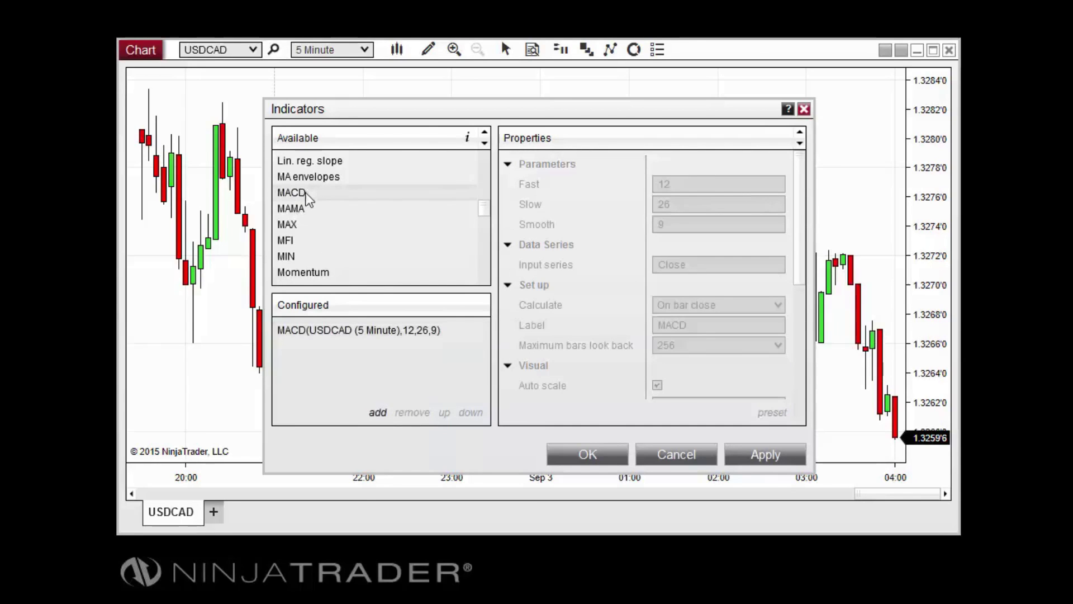
pyautogui.click(469, 140)
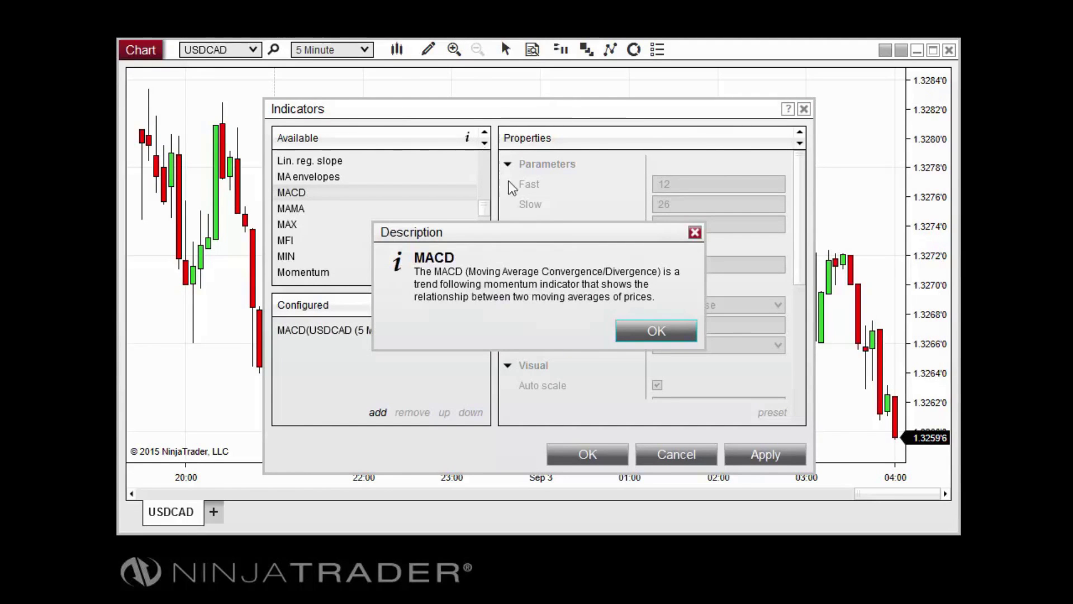
pyautogui.click(642, 330)
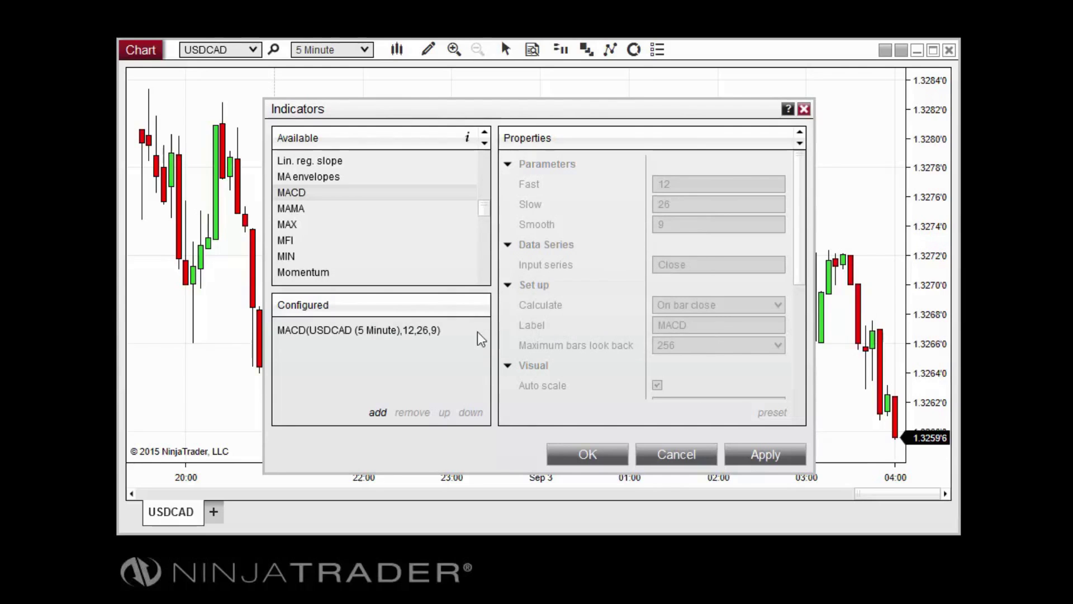
# Set the configured MACD's Calculate mode to On each tick
pyautogui.click(336, 330)
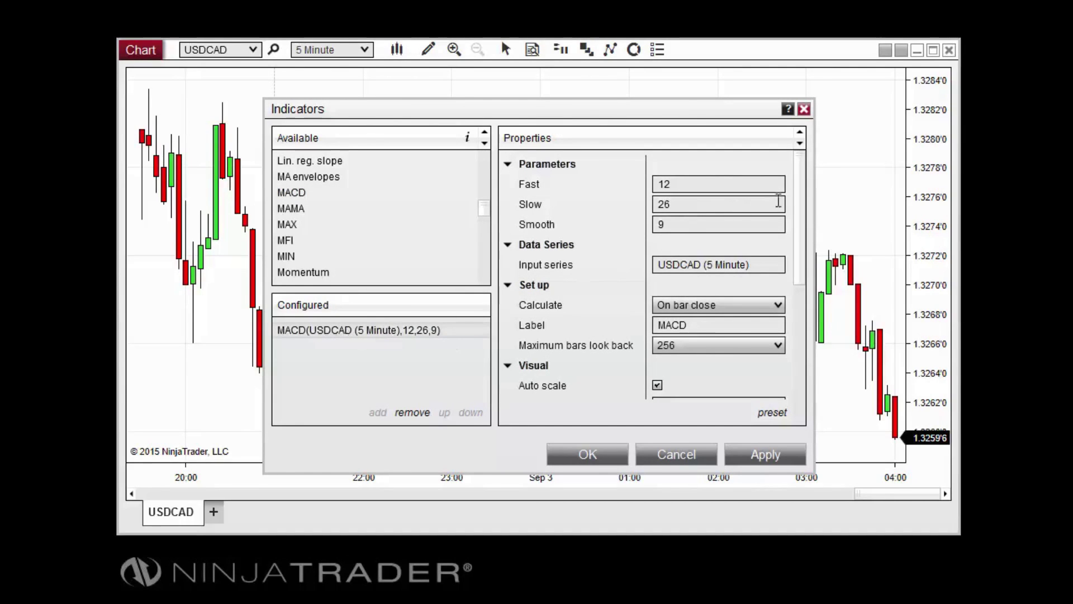
pyautogui.moveTo(799, 194)
pyautogui.mouseDown()
pyautogui.moveTo(796, 307)
pyautogui.moveTo(797, 190)
pyautogui.mouseUp()
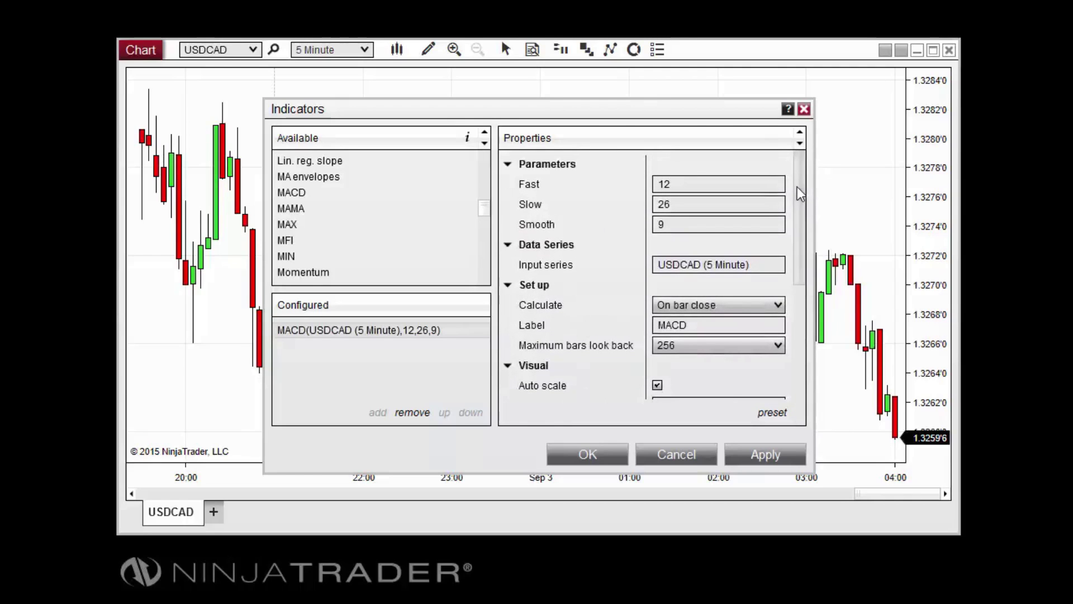
pyautogui.click(777, 305)
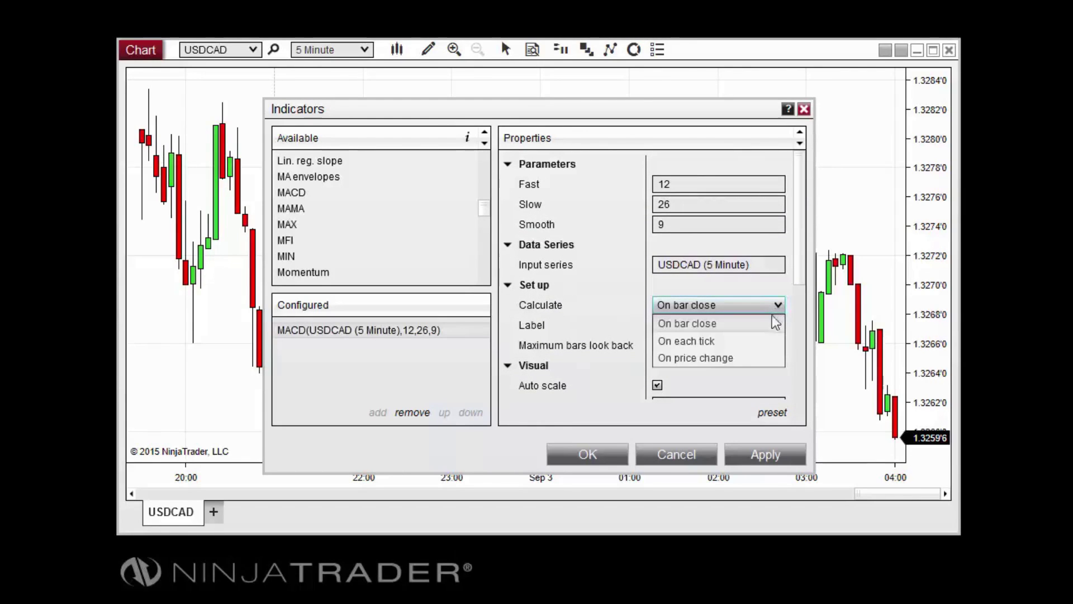
pyautogui.click(763, 339)
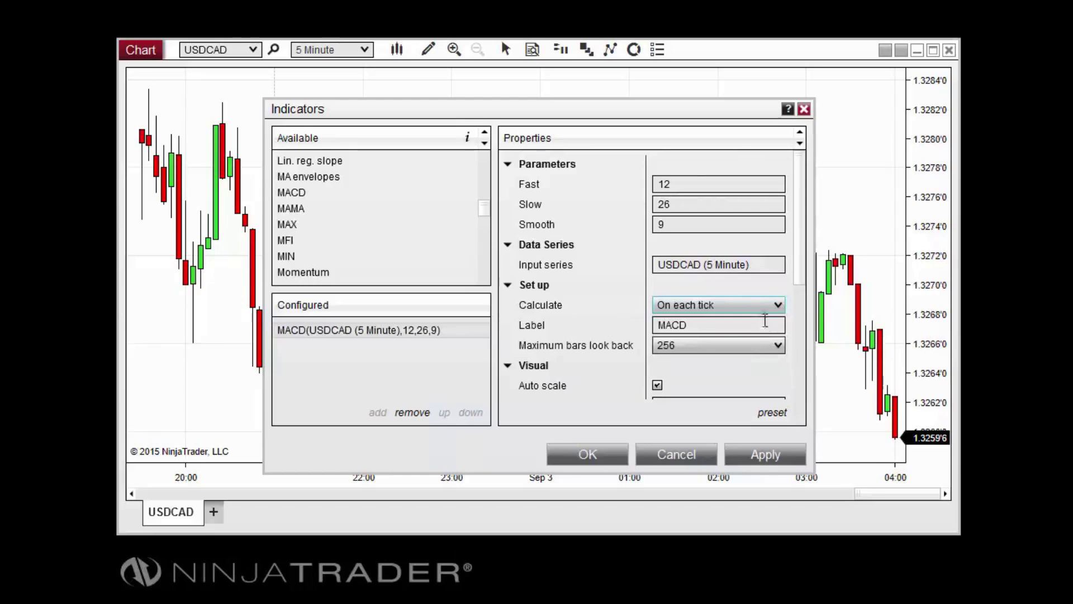
# Collapse the Data Series, Set up, Visual, Lines and Plots property sections
pyautogui.click(508, 244)
pyautogui.click(507, 264)
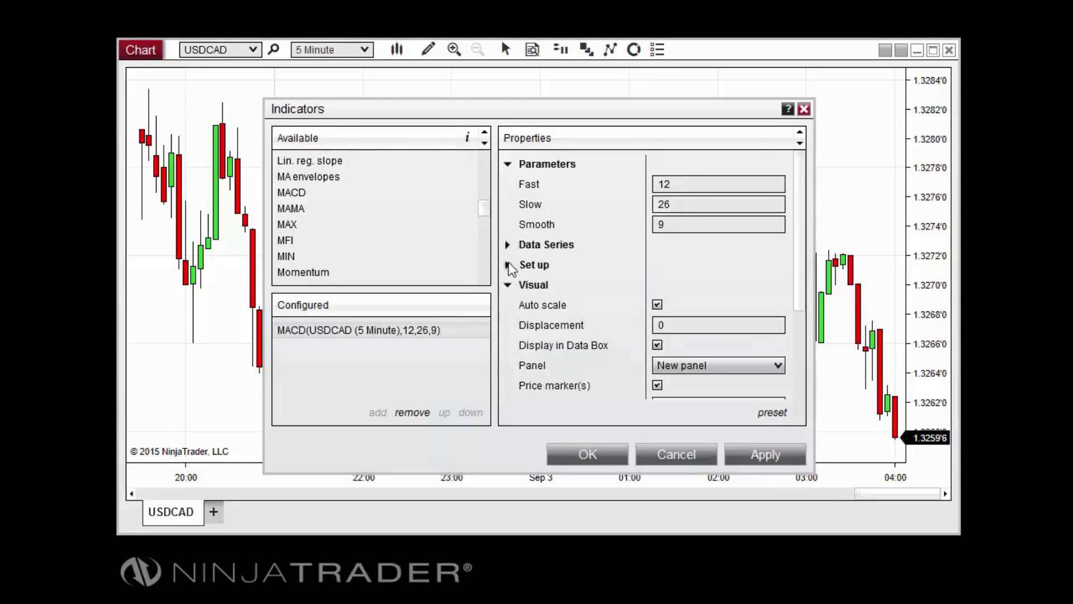
pyautogui.click(508, 285)
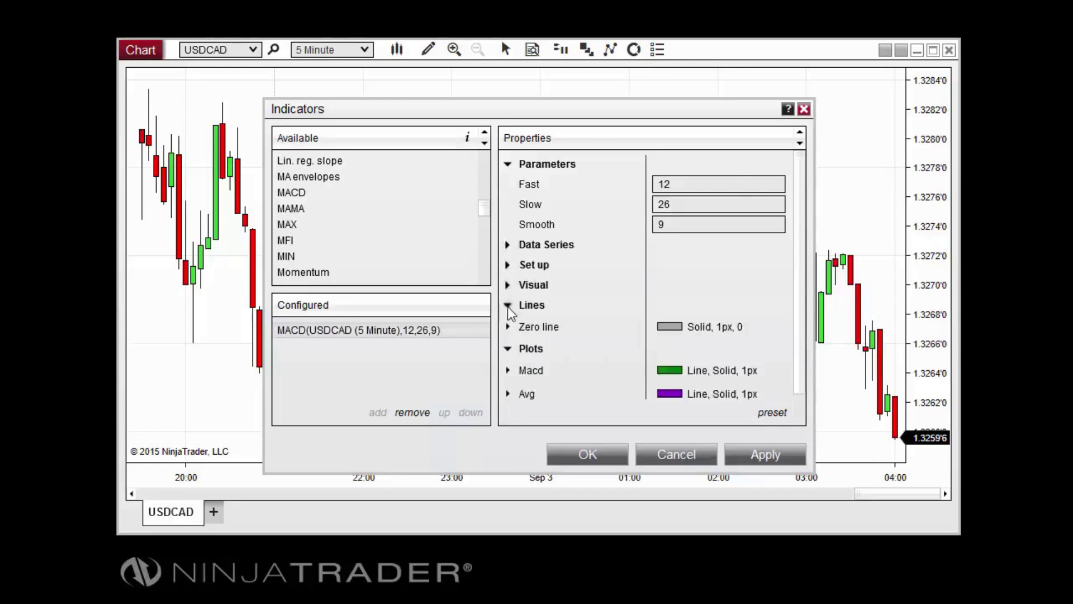
pyautogui.click(507, 305)
pyautogui.click(508, 325)
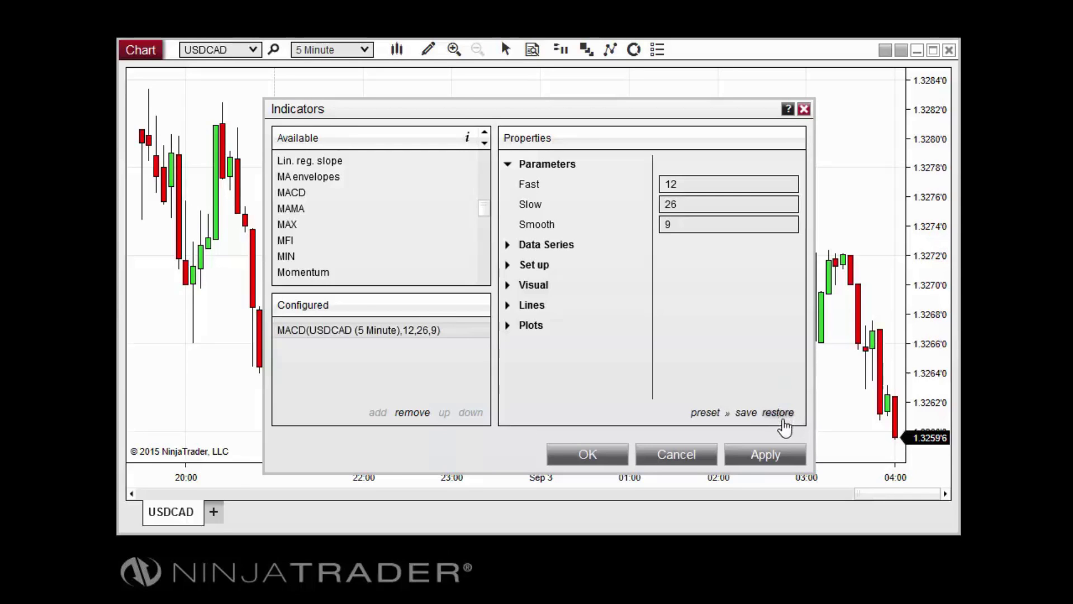
# Restore the saved MACD preset so it keeps 12, 26, 9 and on-each-tick calculation
pyautogui.click(743, 416)
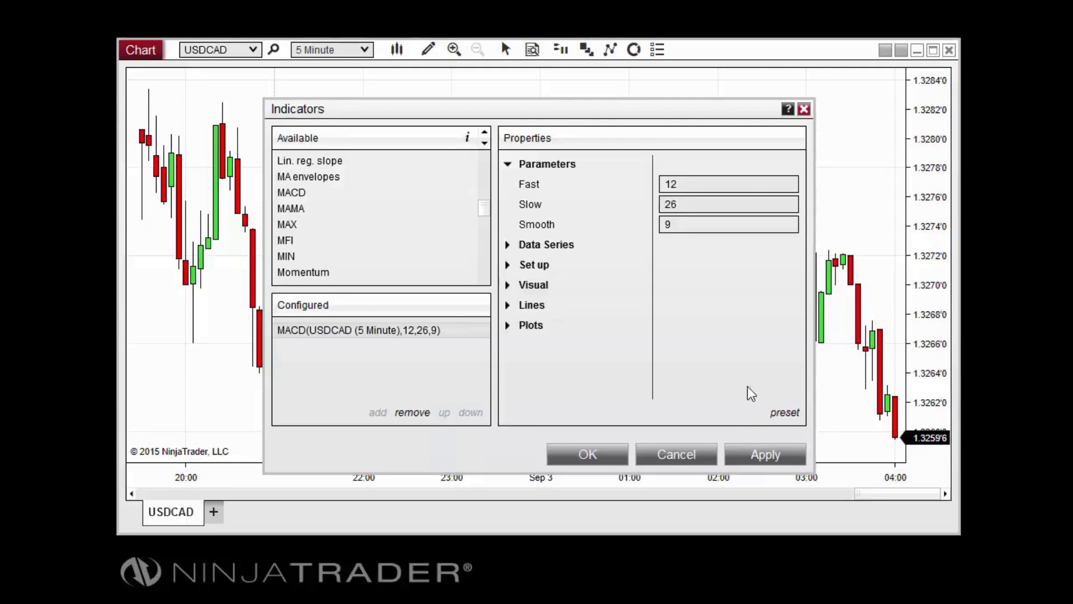
pyautogui.click(779, 416)
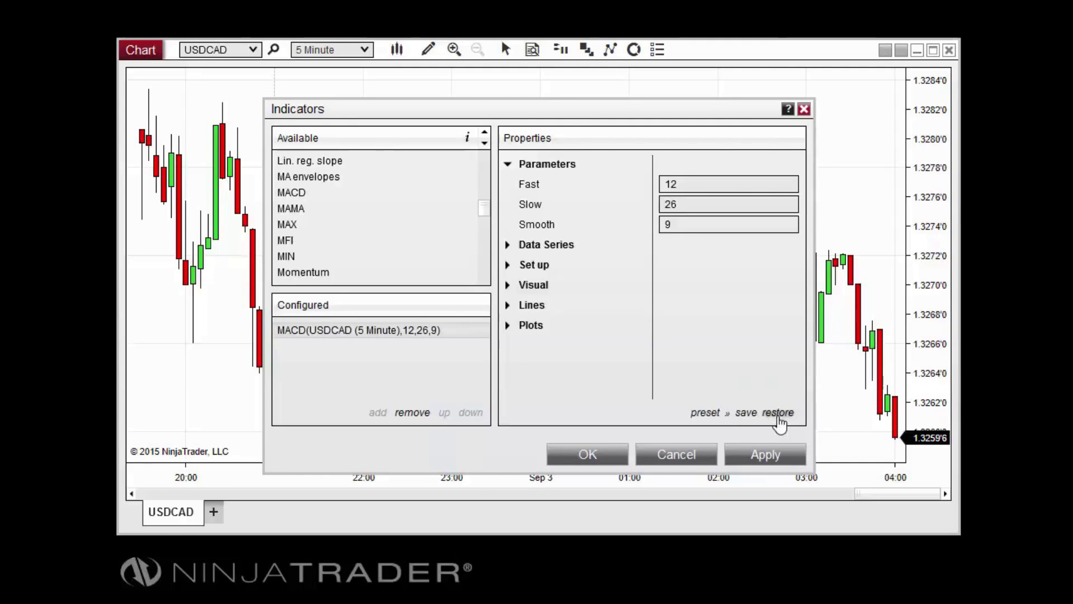
pyautogui.click(778, 413)
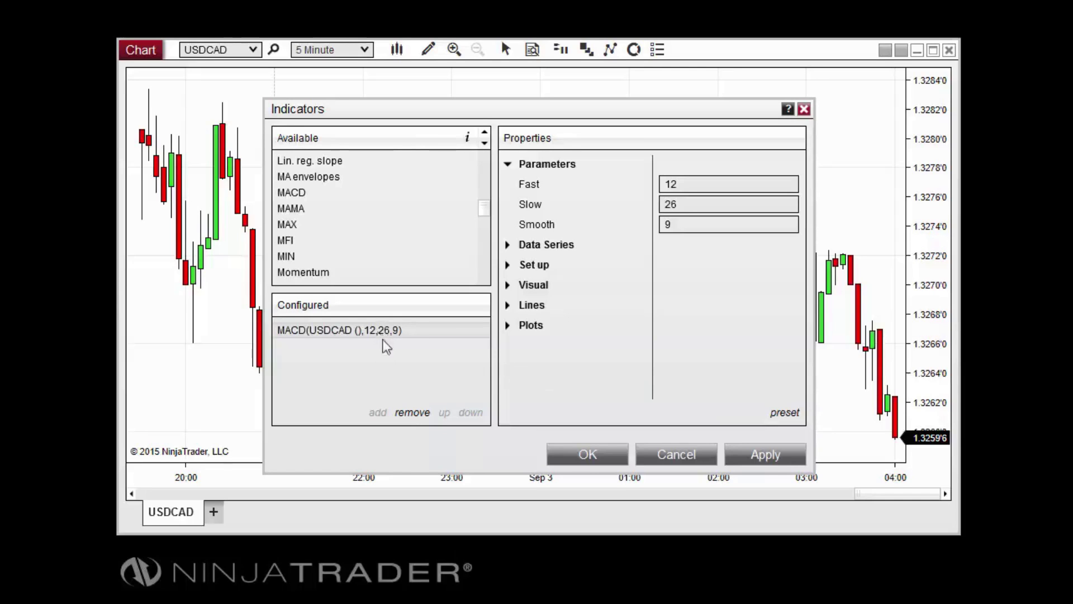
pyautogui.click(411, 414)
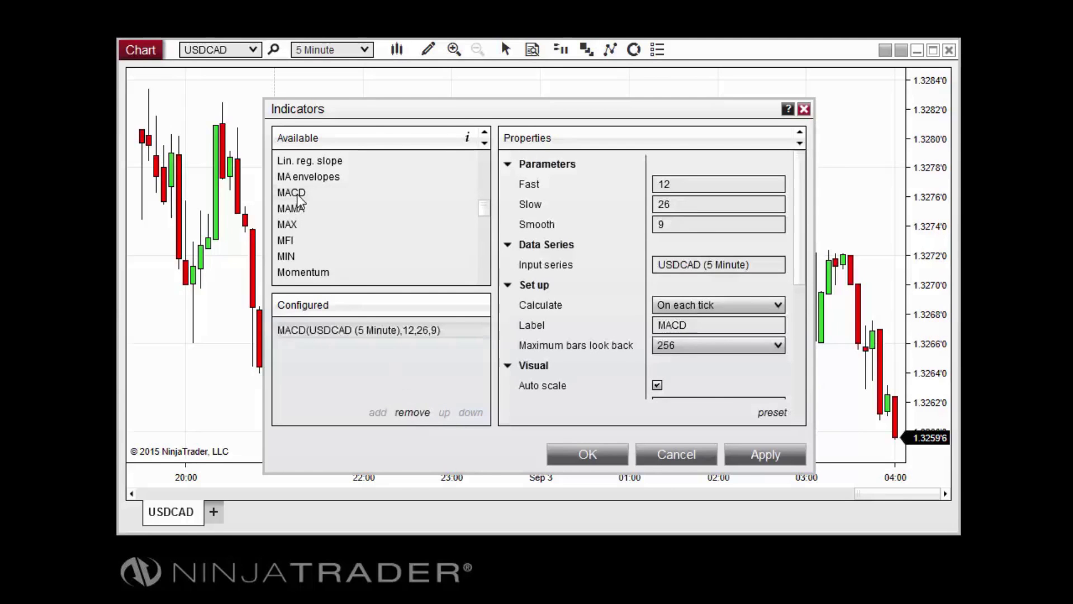
# Apply MACD to the USDCAD chart and select its plot in the new lower panel
pyautogui.click(574, 454)
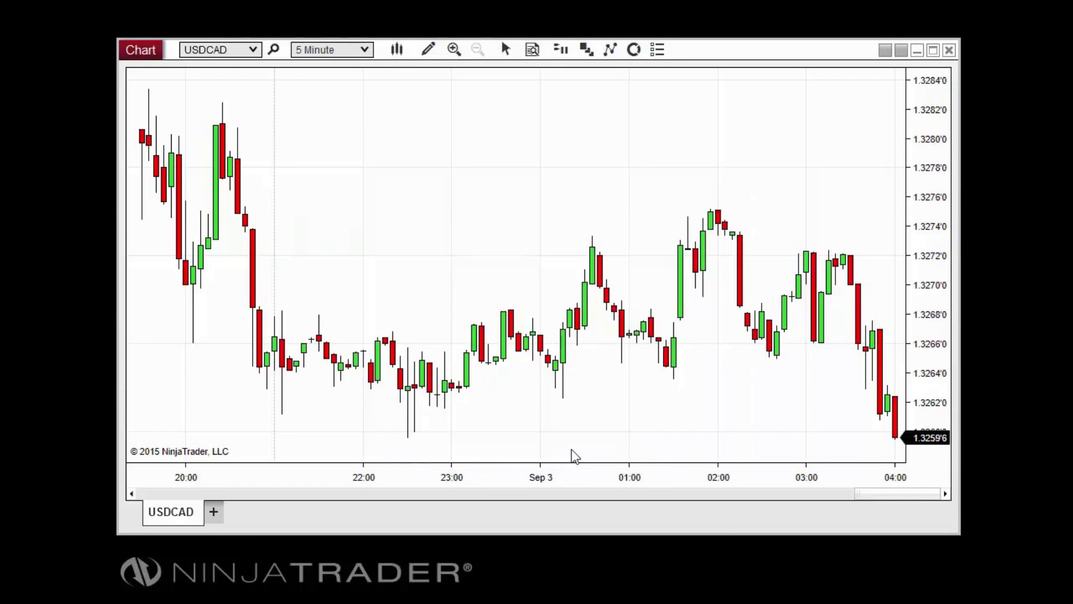
pyautogui.click(520, 412)
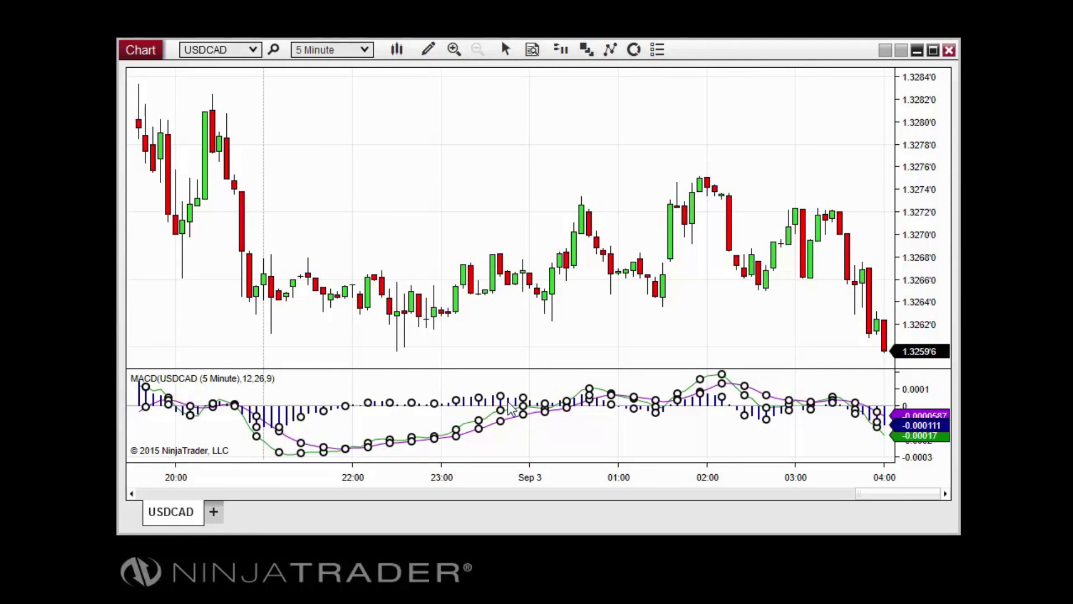